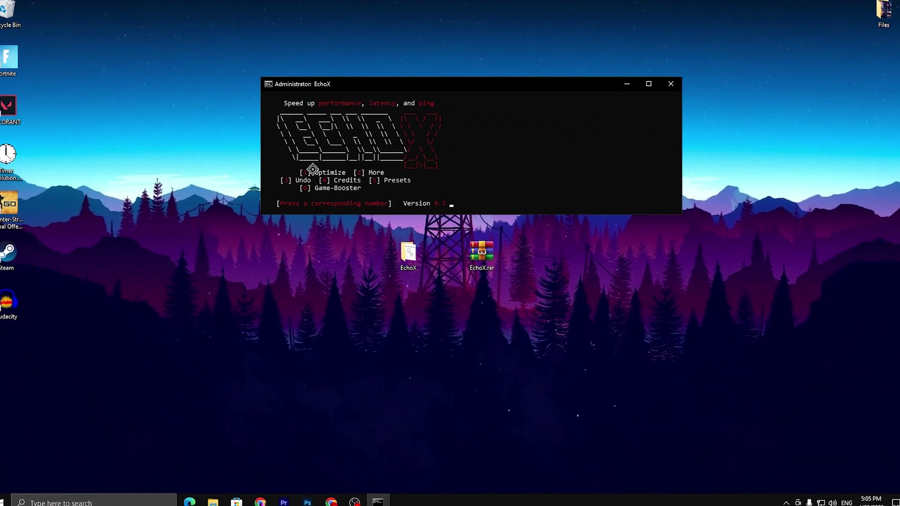
key(1)
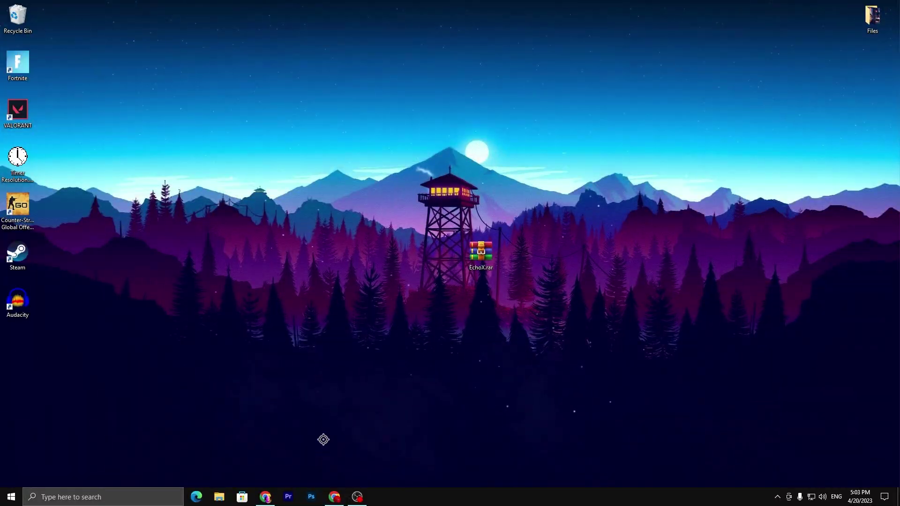
- Switch to Chrome and search the UPTO Packs site for "THE *BEST* FORTNITE FPS BOOST Guide.. (Easy Method For 240FPS)"
click(334, 497)
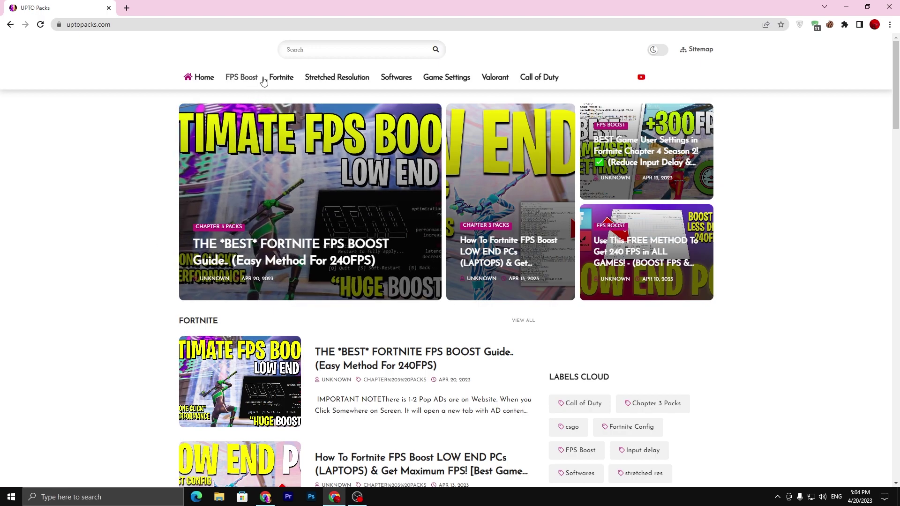
click(316, 48)
key(ctrl+v)
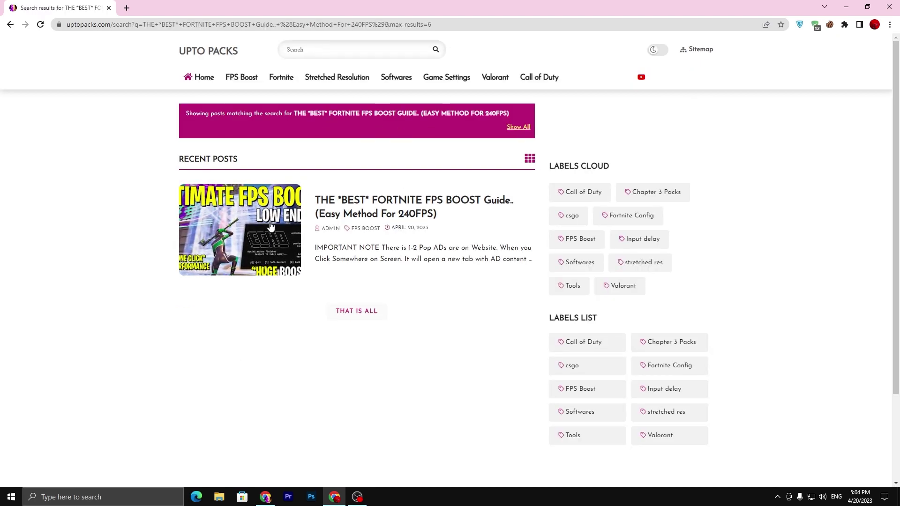
- Open the matching FPS boost guide post and start the download of its pack
click(271, 227)
scroll(271, 262, down, 8)
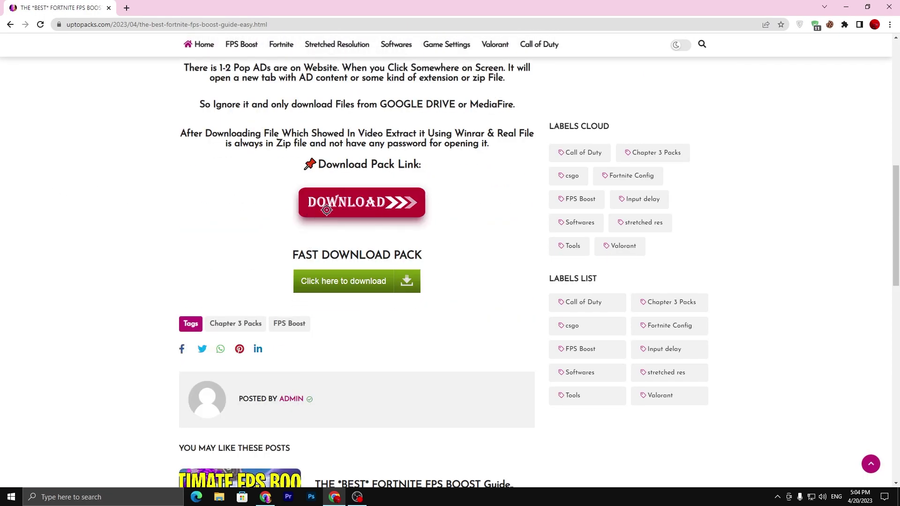
click(328, 206)
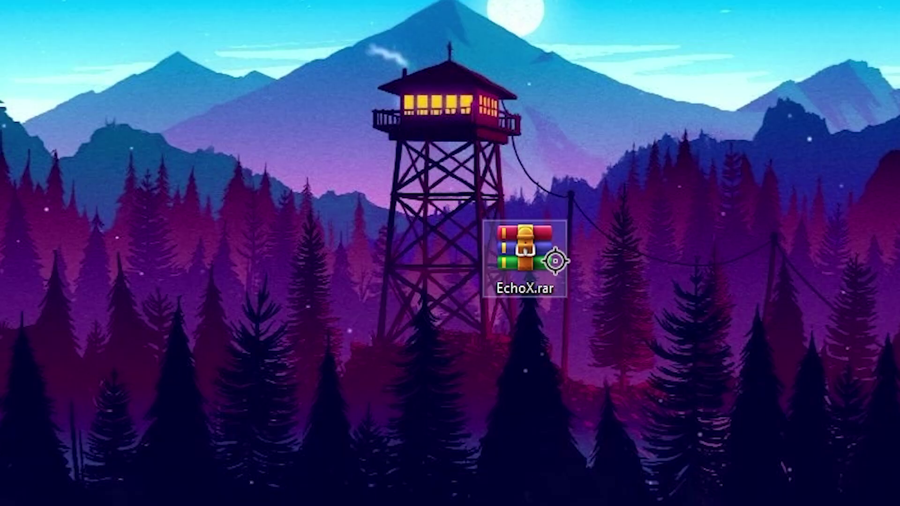
- Extract EchoX.rar directly onto the desktop and place the extracted EchoX folder beside the archive
right_click(525, 245)
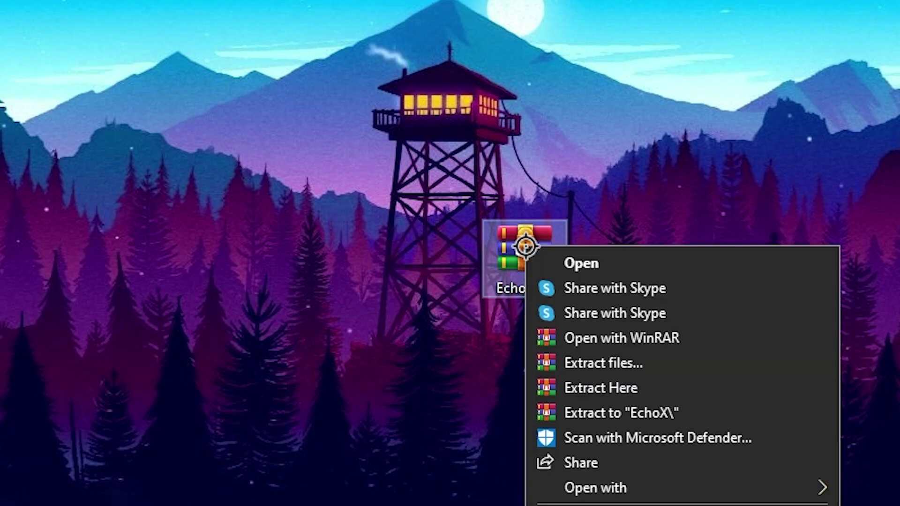
click(616, 389)
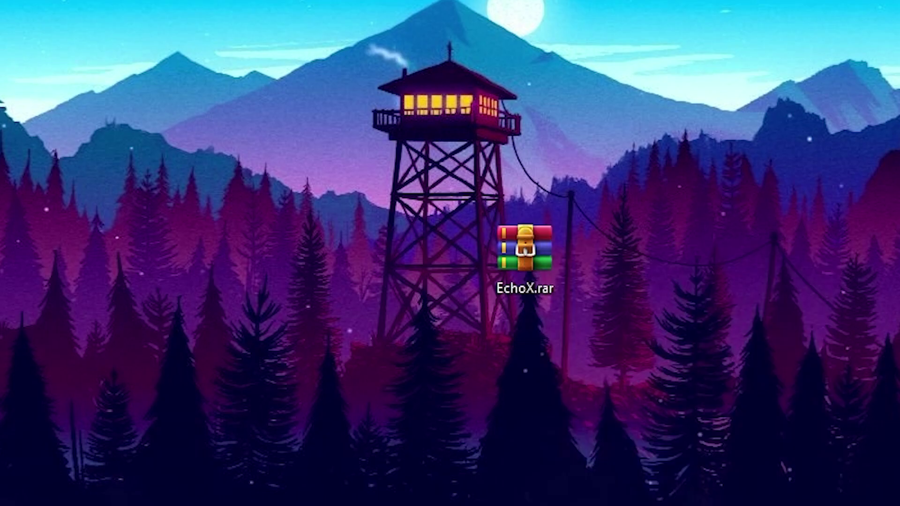
drag(188, 282, 367, 276)
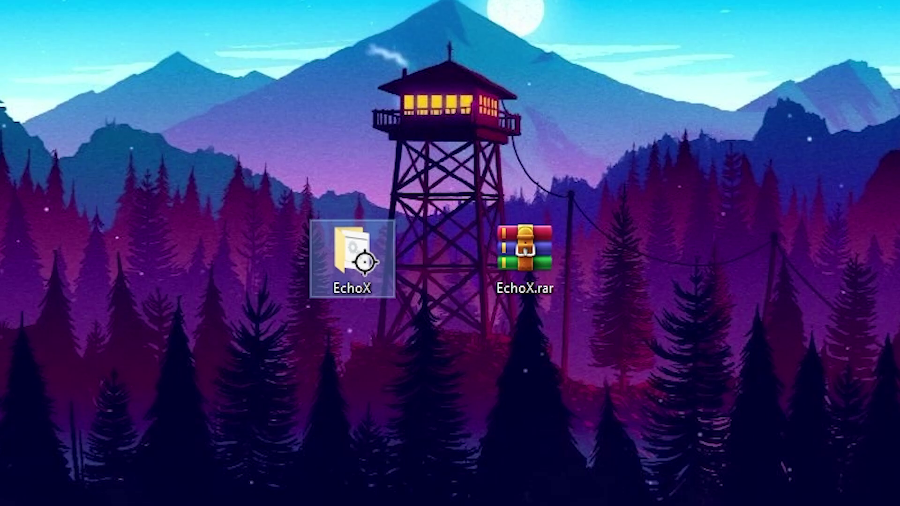
- Open the extracted EchoX folder and run EchoX.bat as administrator
double_click(363, 273)
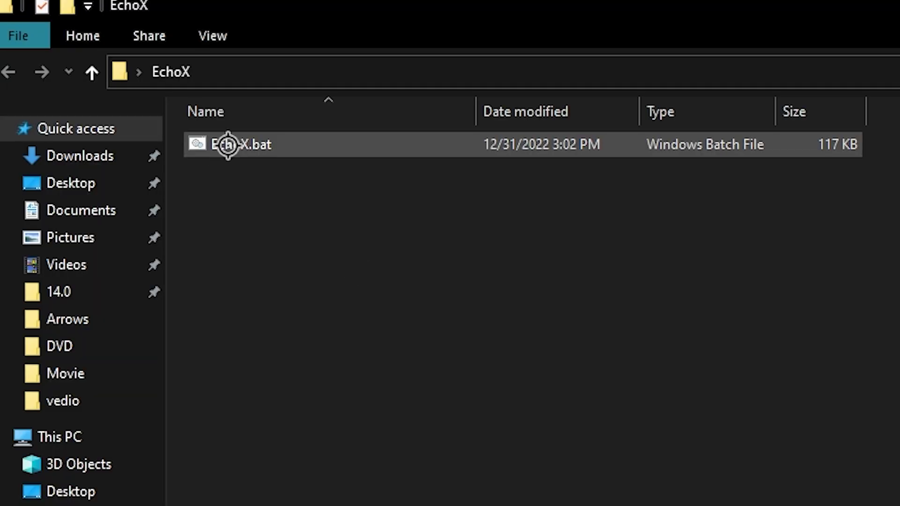
right_click(227, 146)
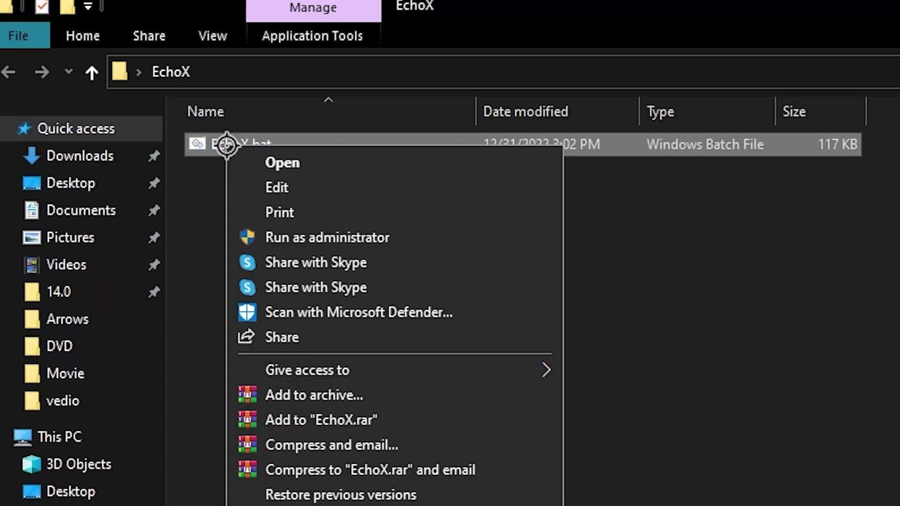
click(325, 227)
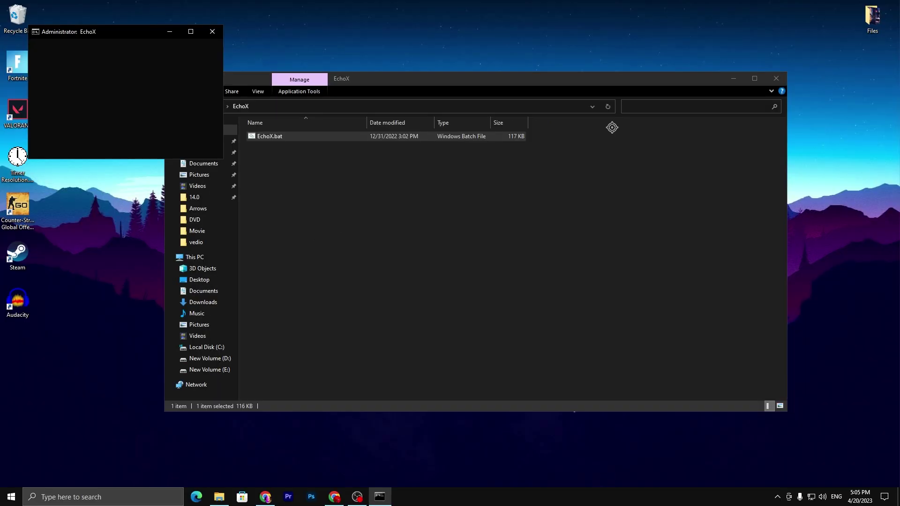
- Minimize the EchoX folder window, then move the EchoX console toward the middle of the desktop and widen it
click(731, 78)
drag(119, 41, 356, 94)
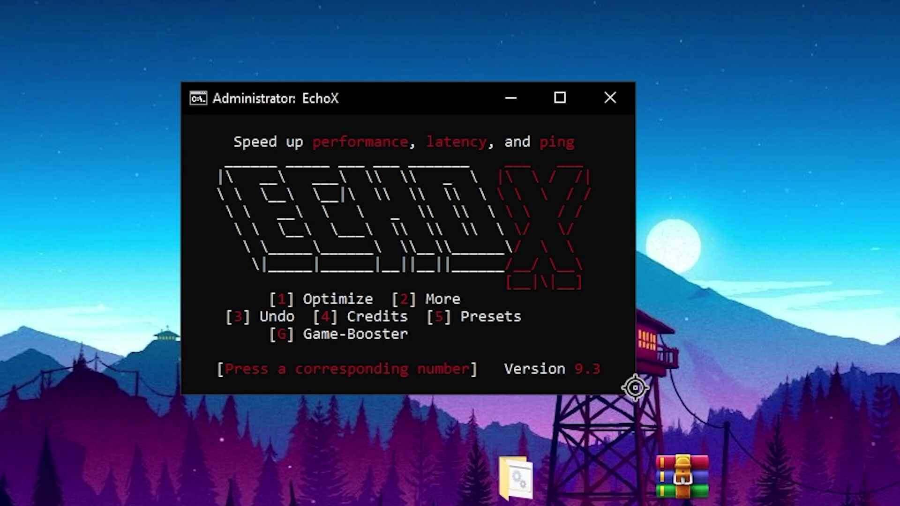
drag(636, 380, 899, 380)
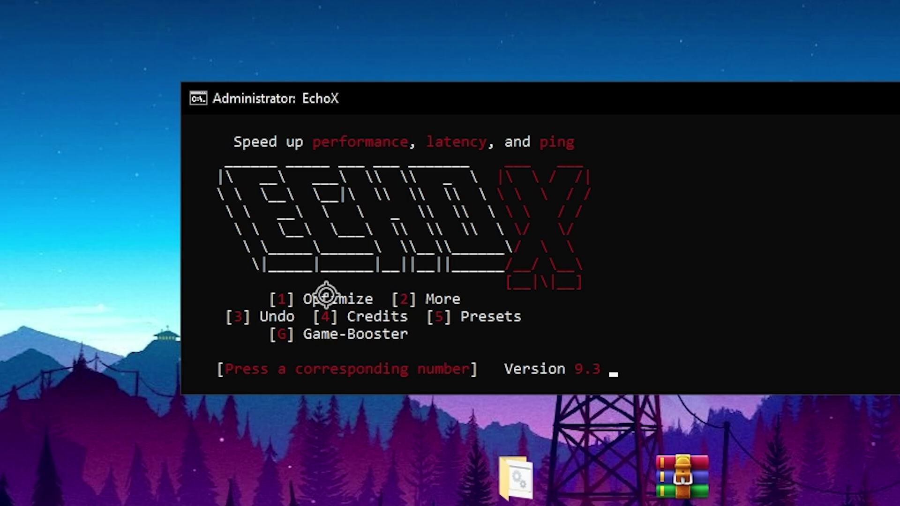
- Run EchoX's Optimize option and return to the main menu once it finishes
text(1)
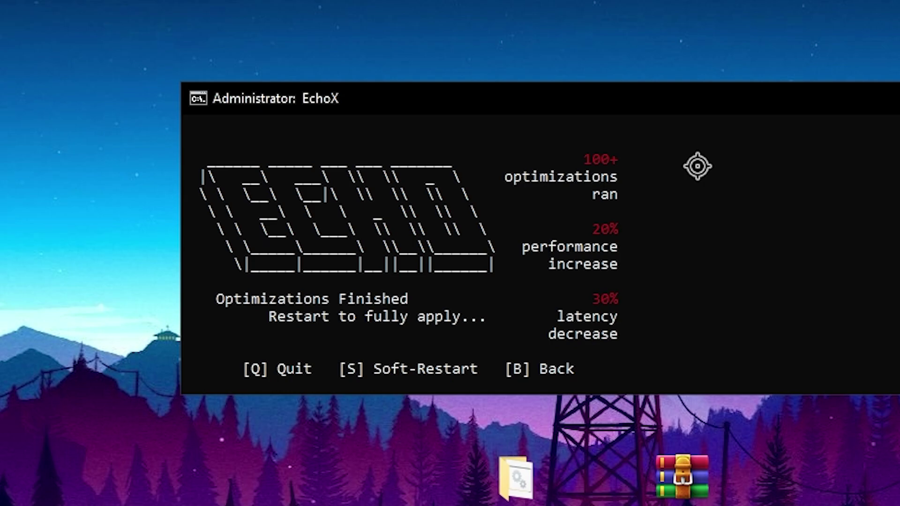
key(b)
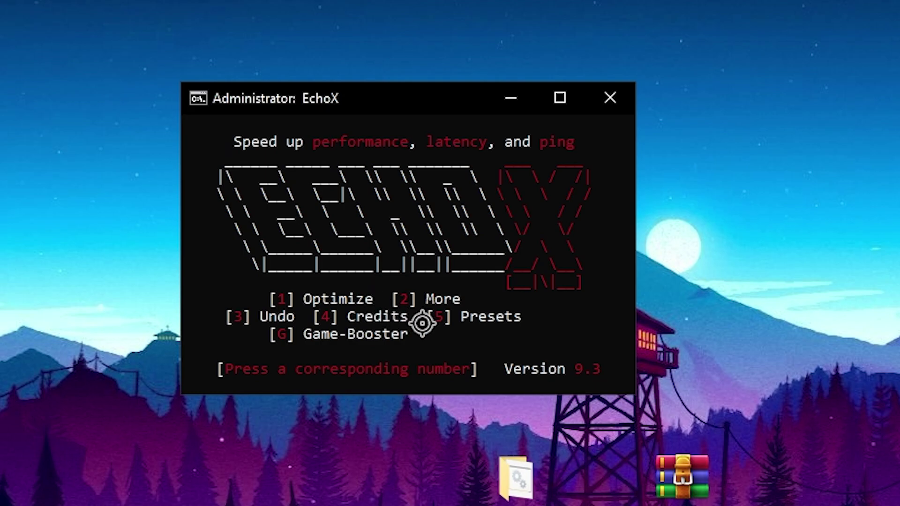
- Review the first page of EchoX's More tweaks, covering CPU states, core parking and power throttling, and return to the main menu
key(2)
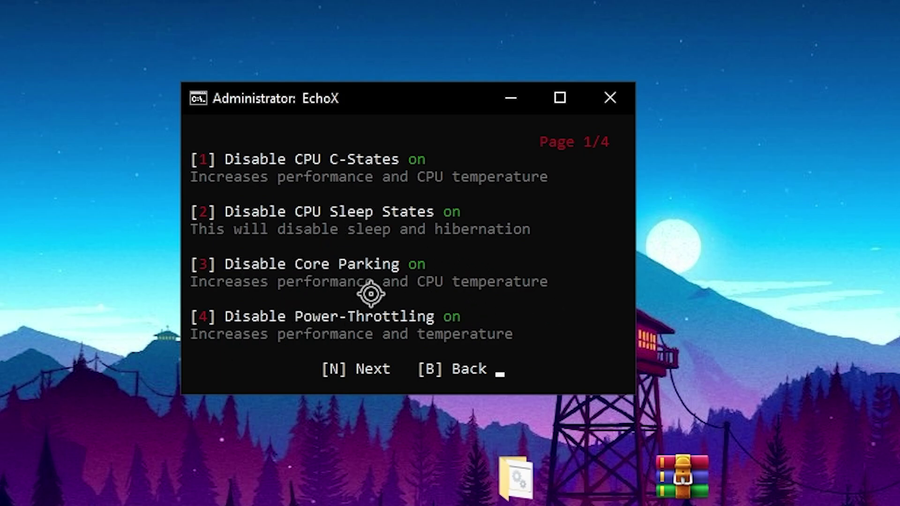
key(b)
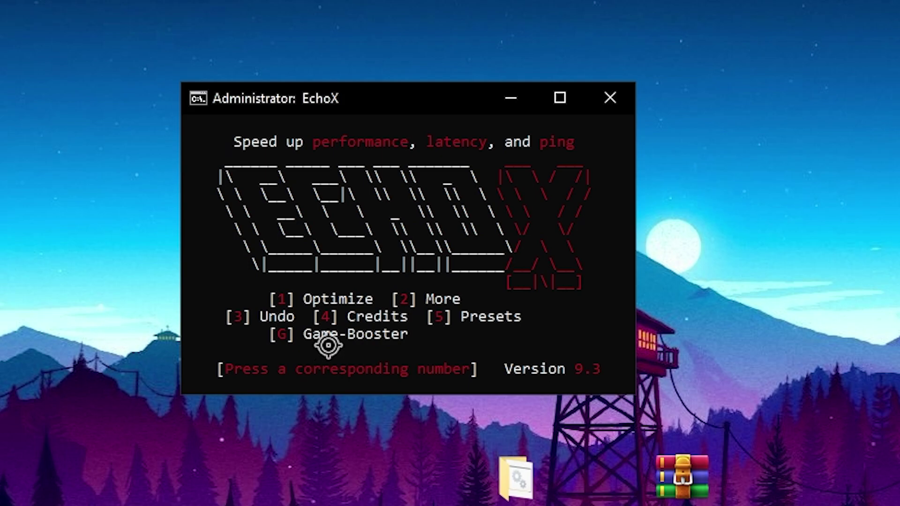
- Start EchoX's Game-Booster and browse to the FortniteGame folder under C:\Program Files\Epic Games\Fortnite
key(g)
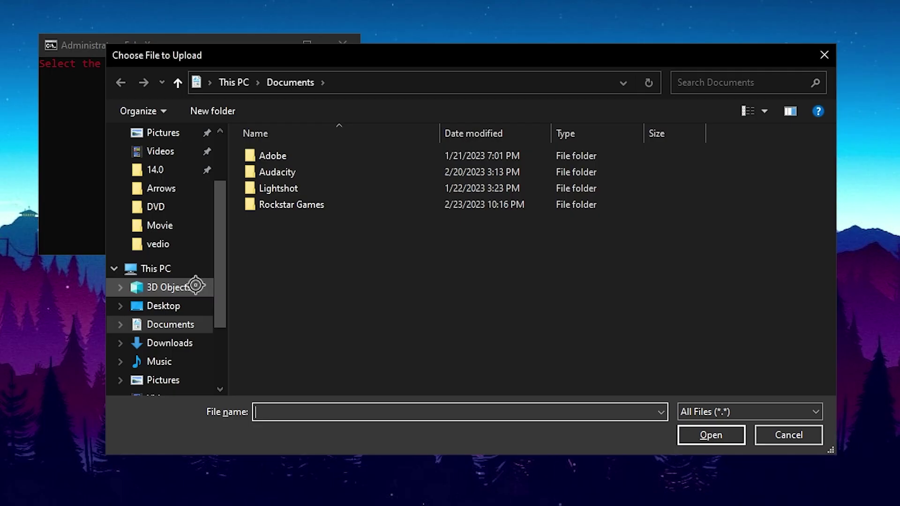
scroll(188, 295, down, 1)
click(157, 363)
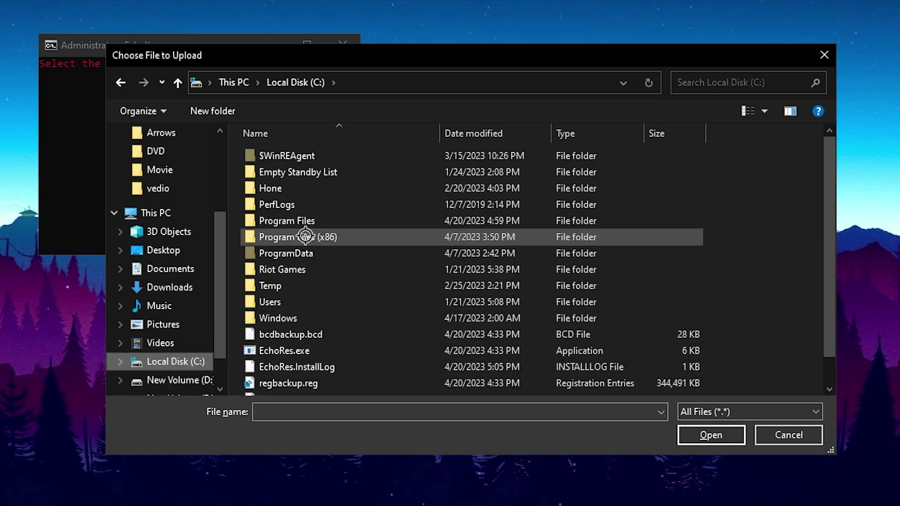
double_click(306, 221)
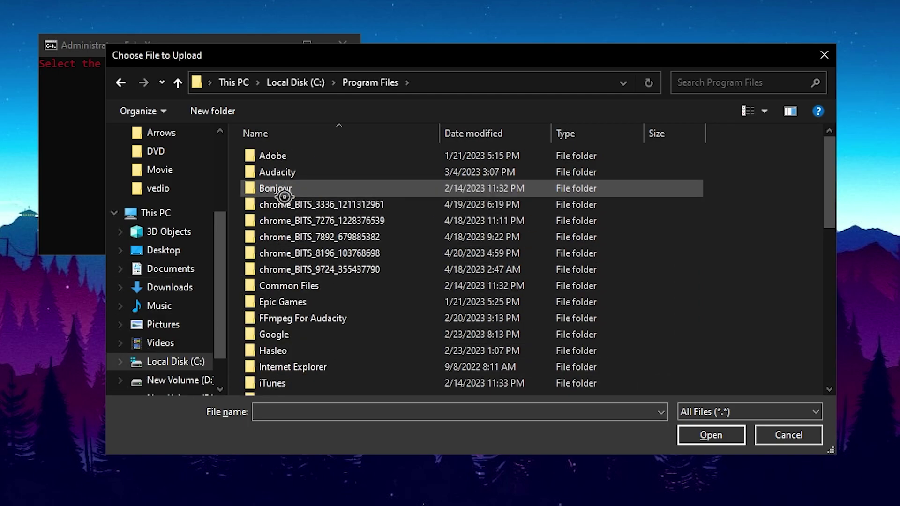
double_click(286, 297)
double_click(293, 156)
double_click(293, 207)
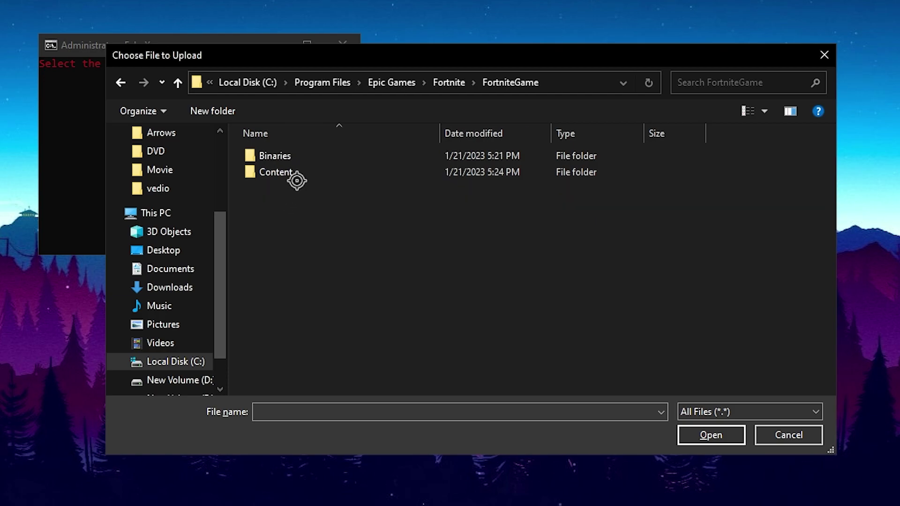
- Apply Game-Booster to FortniteClient-Win64-Shipping.exe from the Binaries\Win64 folder and close EchoX
double_click(305, 155)
double_click(303, 170)
scroll(378, 302, down, 5)
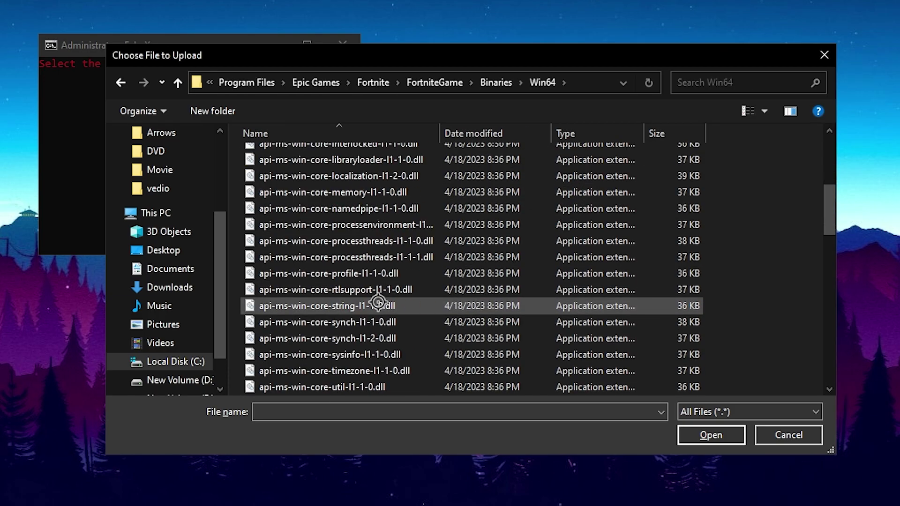
scroll(378, 303, down, 10)
click(313, 338)
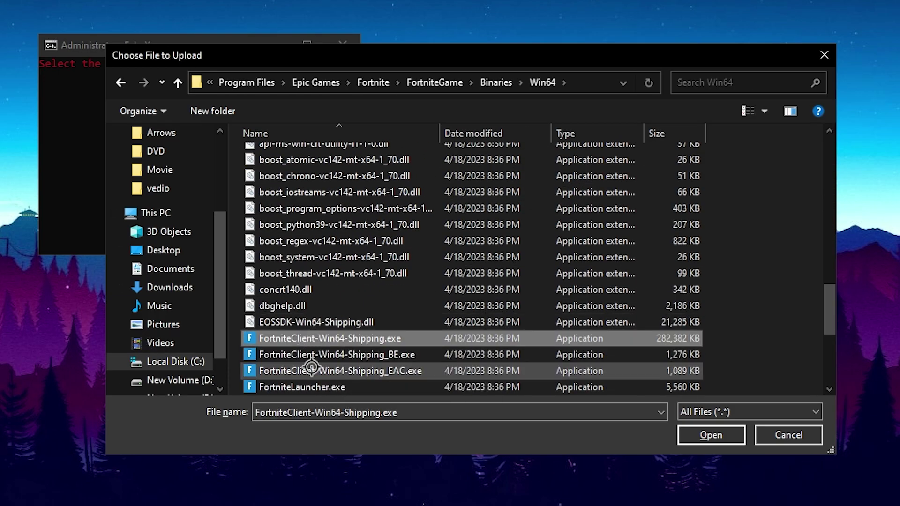
click(709, 436)
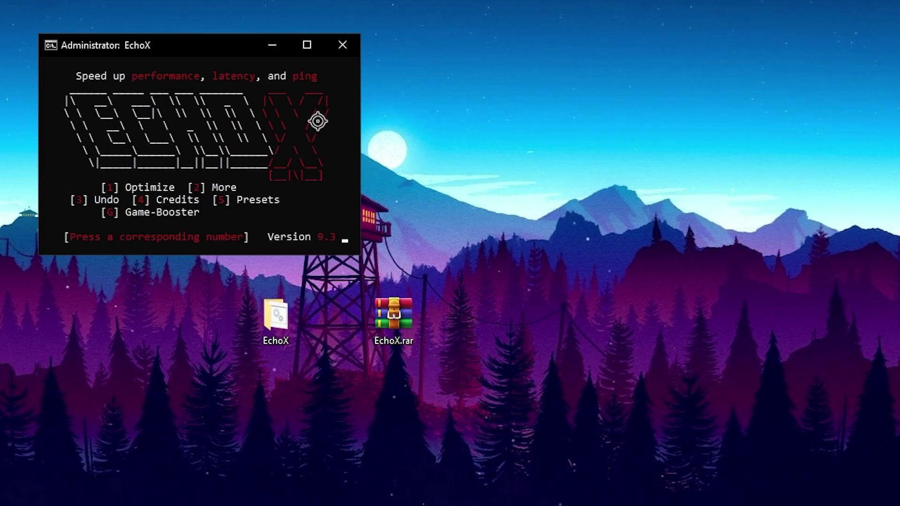
click(341, 45)
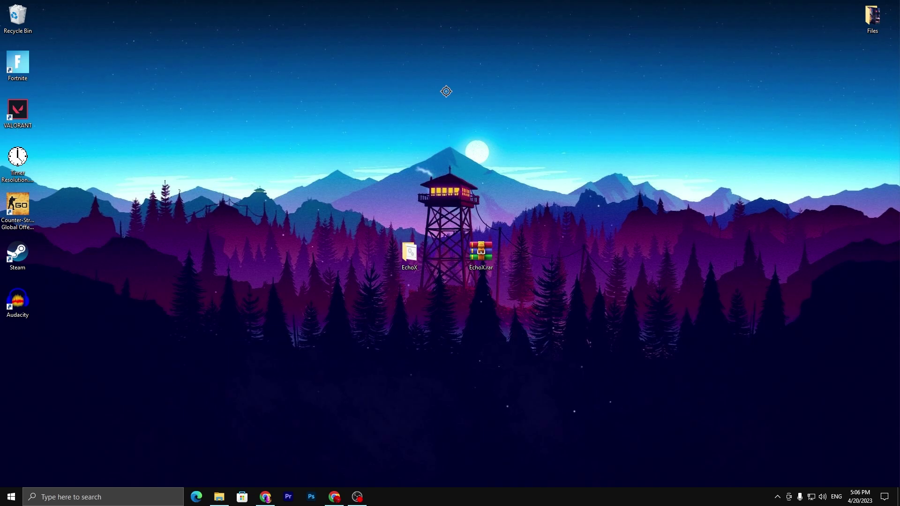
- Open the Windows graphics settings from the display settings and turn on Variable refresh rate
right_click(273, 110)
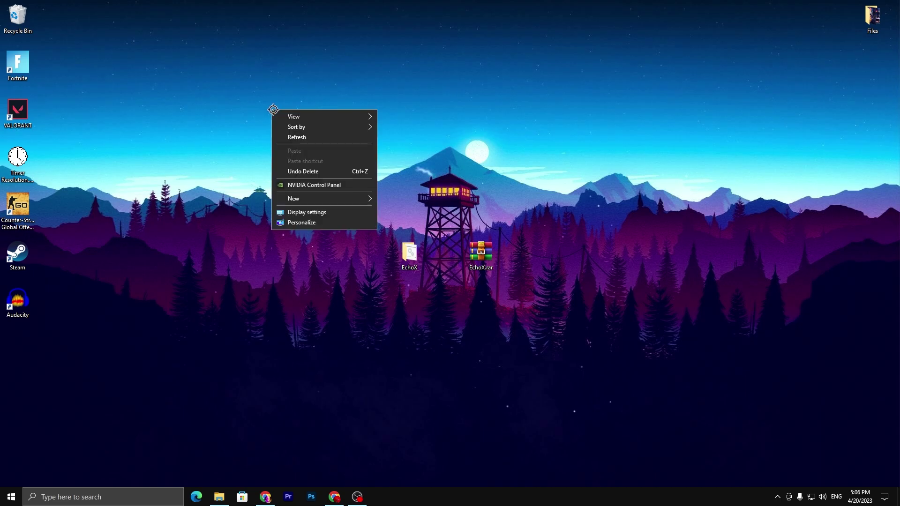
click(303, 213)
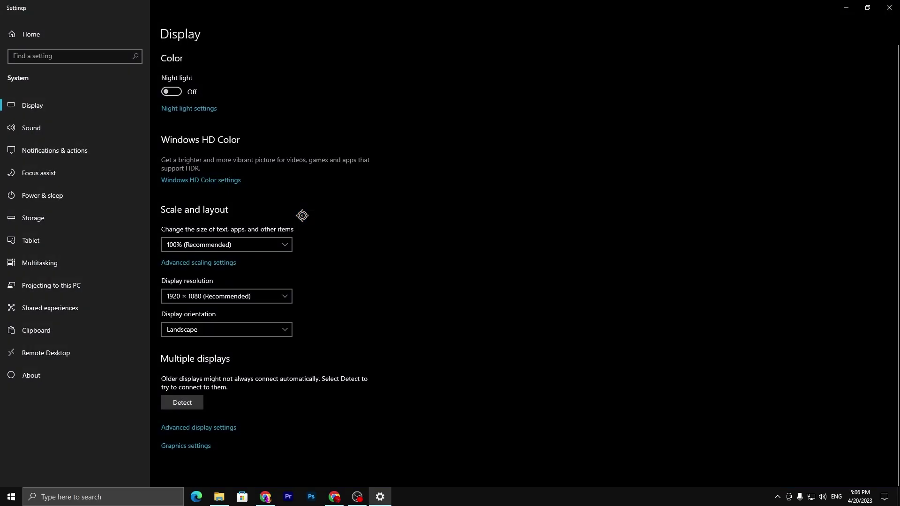
click(183, 447)
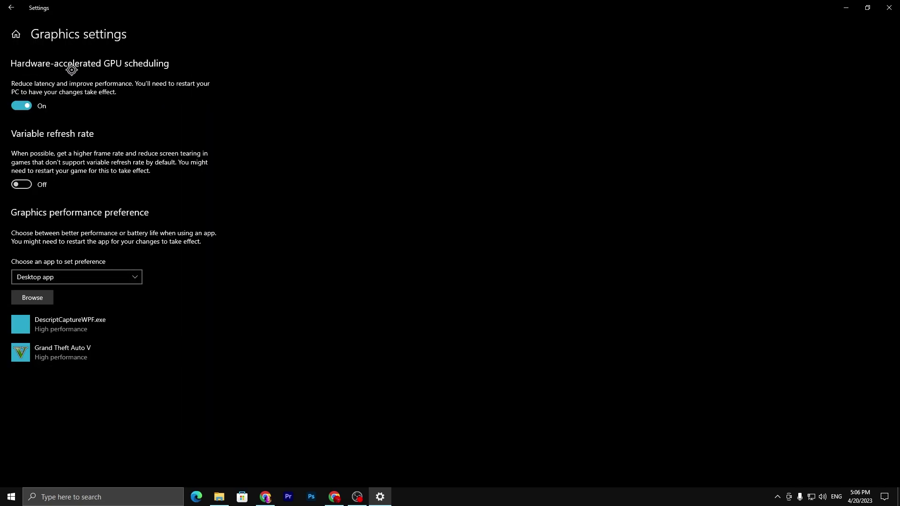
click(21, 184)
- Add FortniteClient-Win64-Shipping.exe to the graphics performance preferences and set it to High performance
click(30, 298)
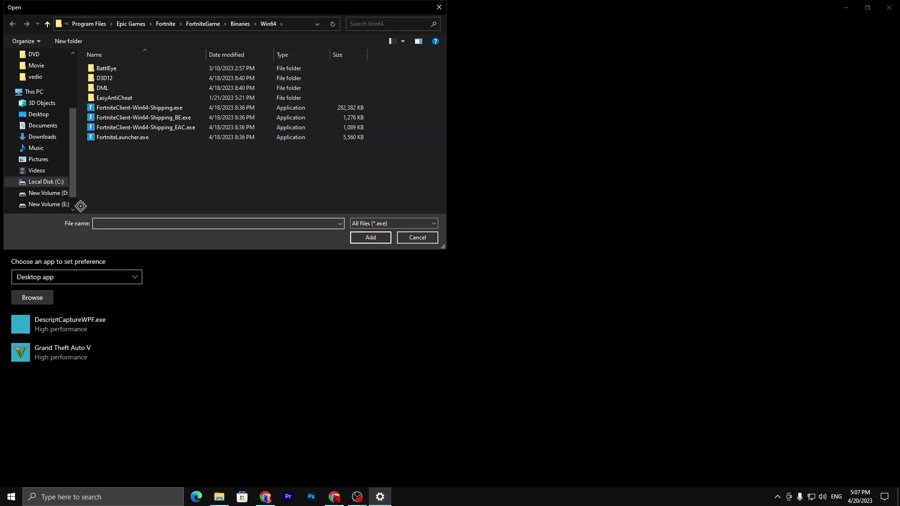
click(136, 108)
click(371, 237)
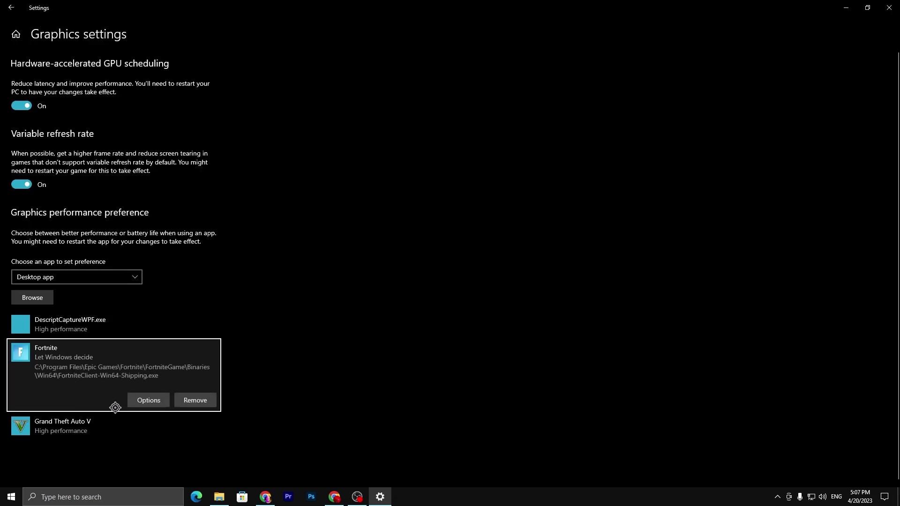
click(146, 401)
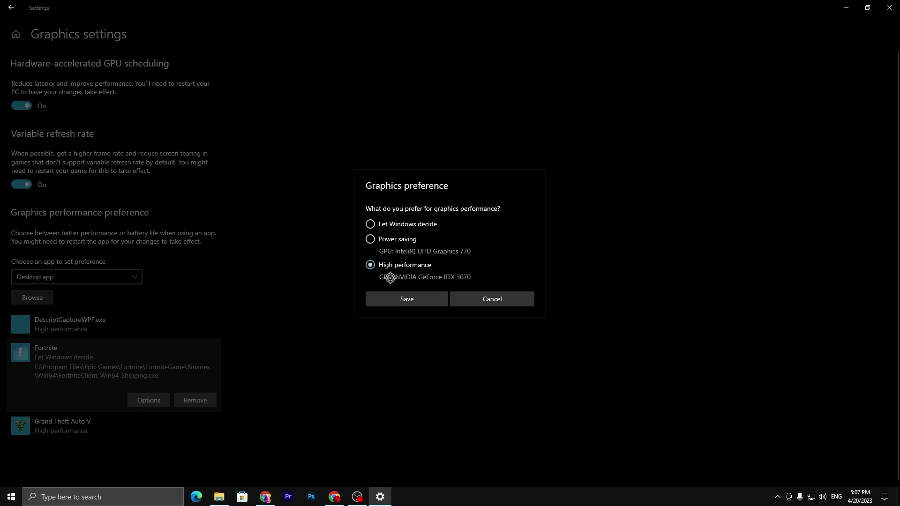
click(408, 297)
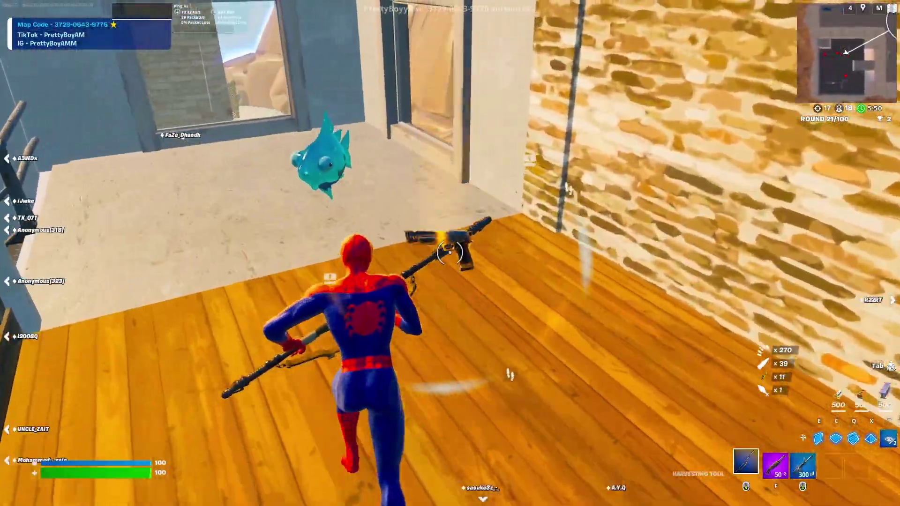
key(e)
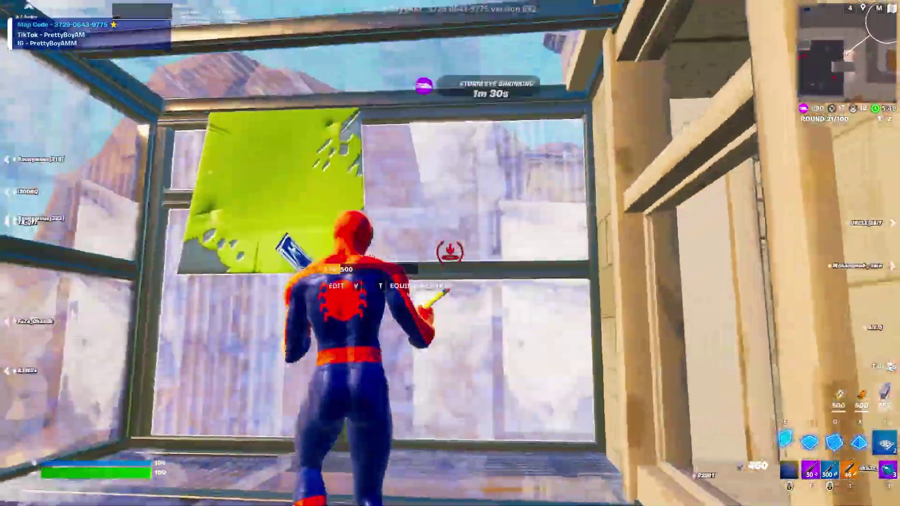